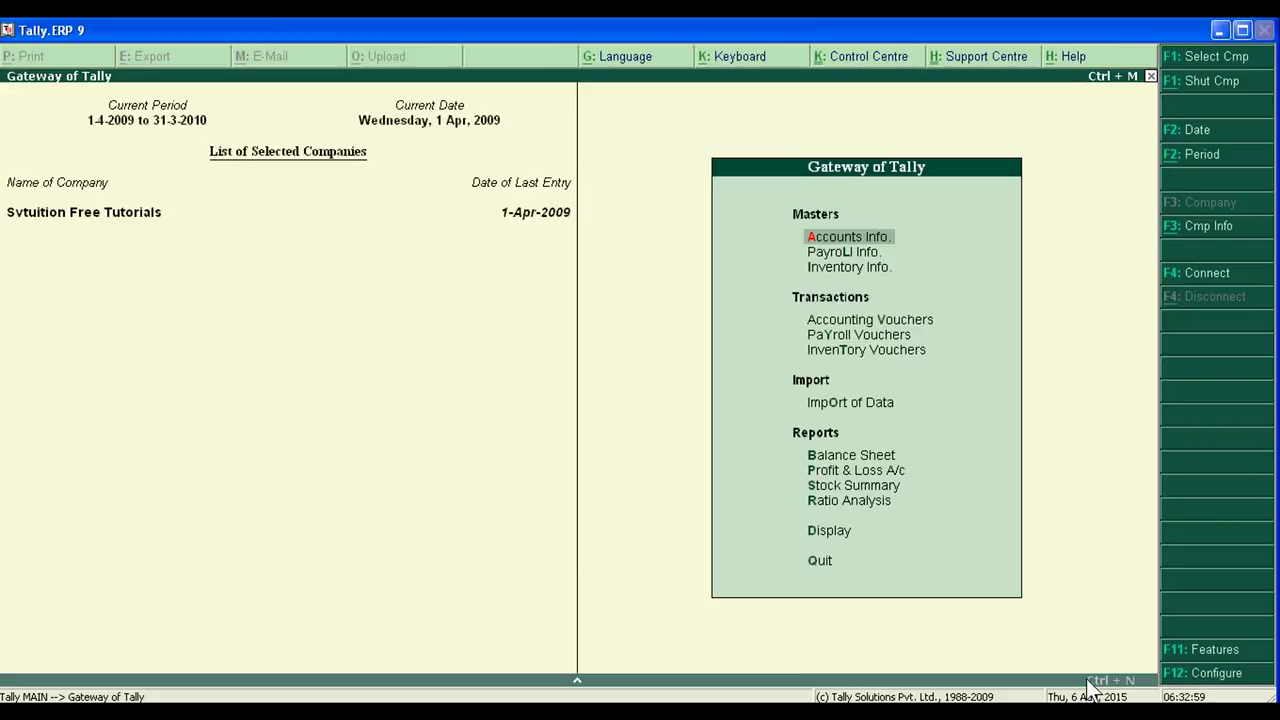
Open the Day Book from the display reports.
key("Down")
key("Down")
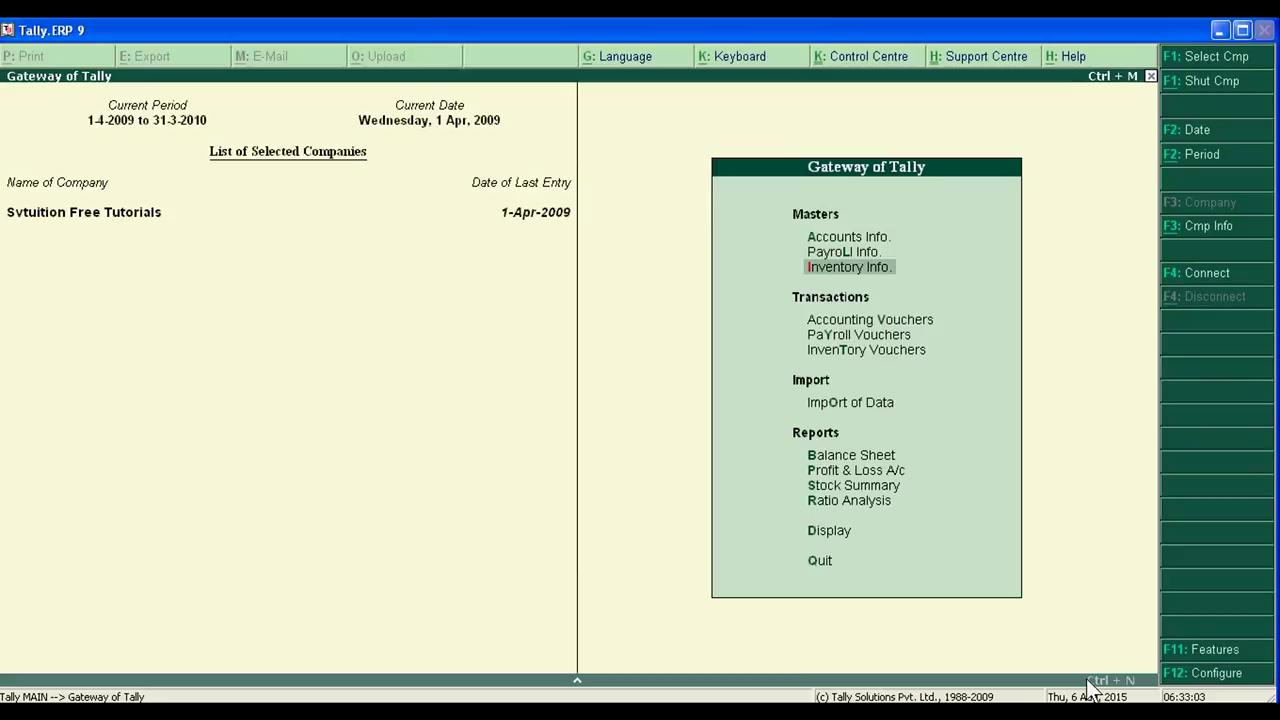
key("Down")
key("Down")
key("Down")
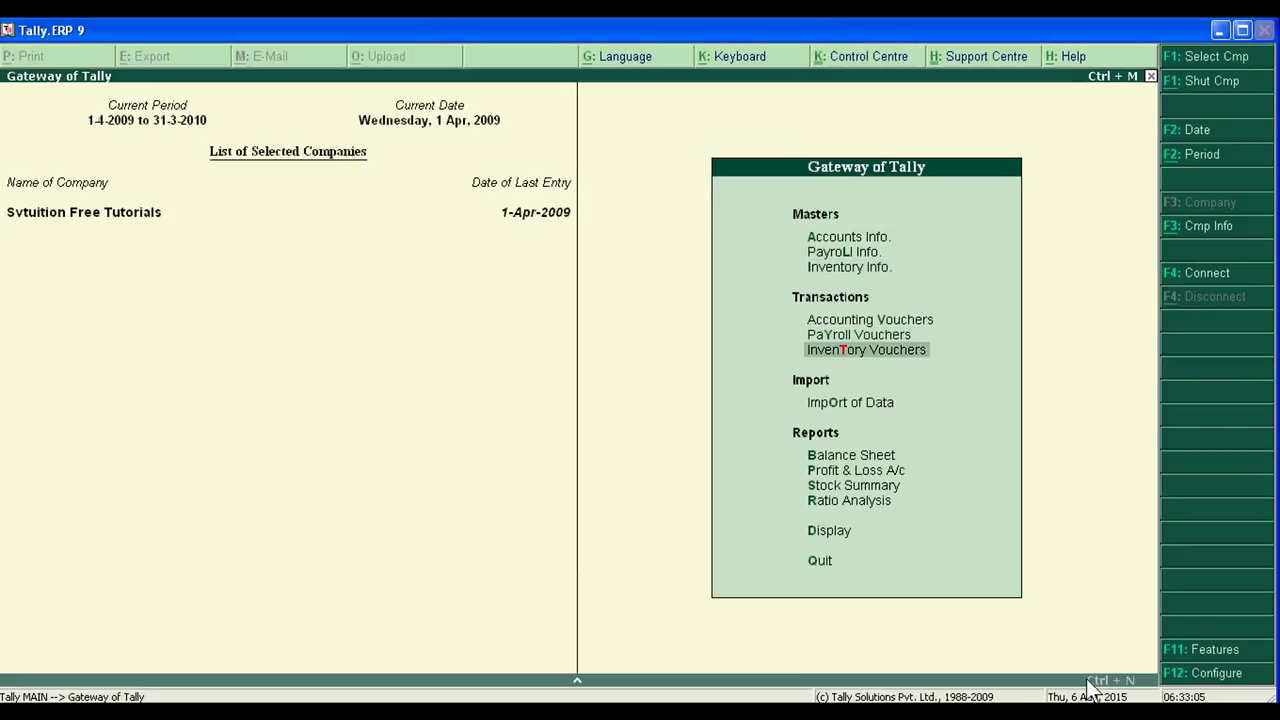
key("Down")
key("Down")
key("Down")
key("Down")
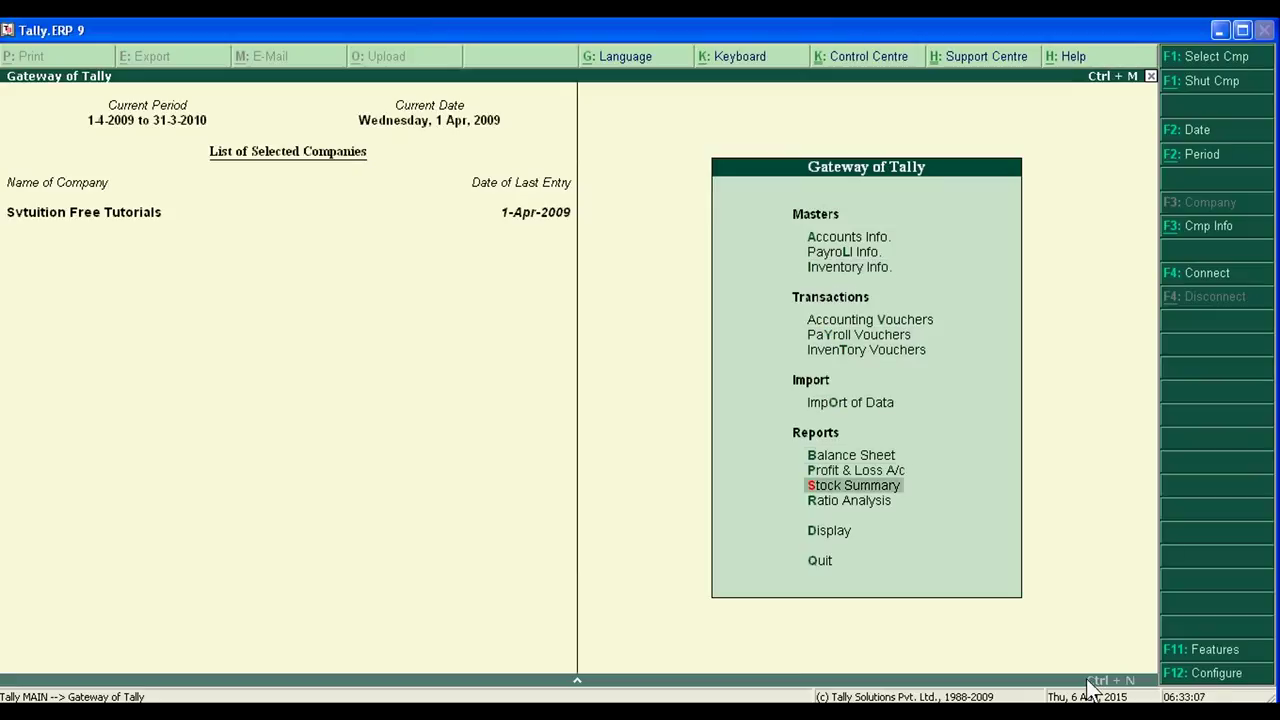
key("Down")
key("Down")
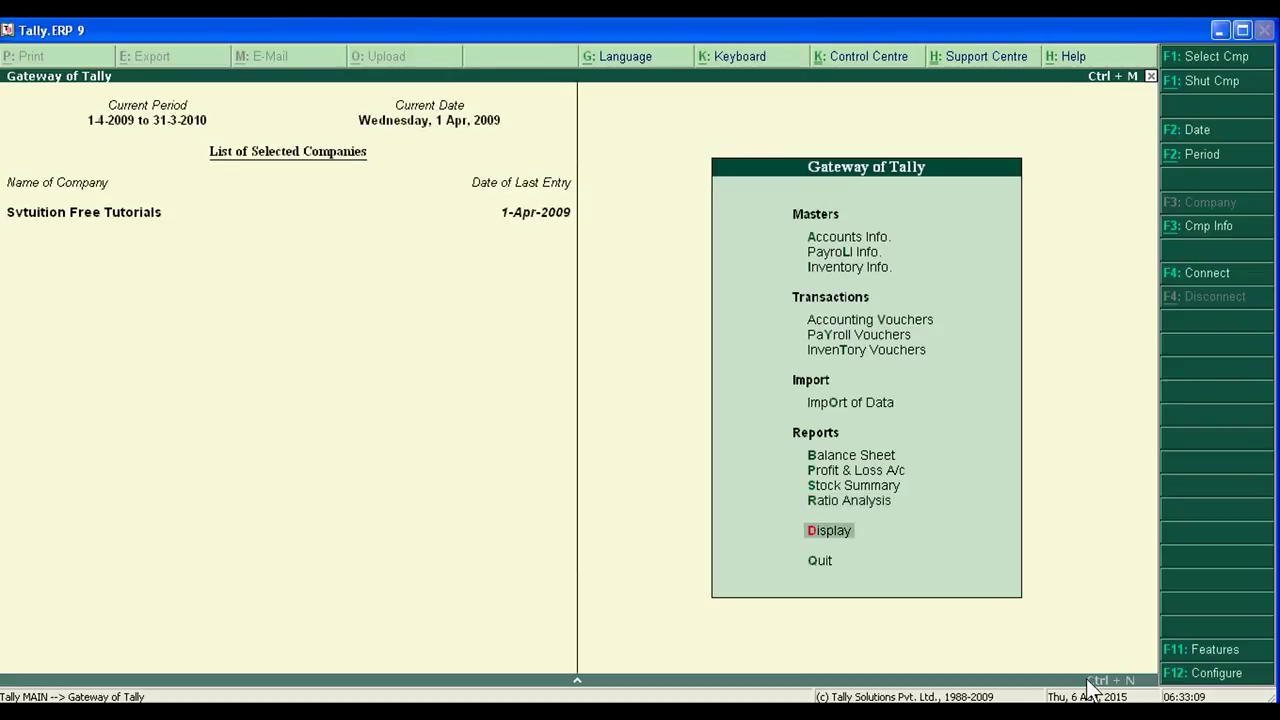
key("Return")
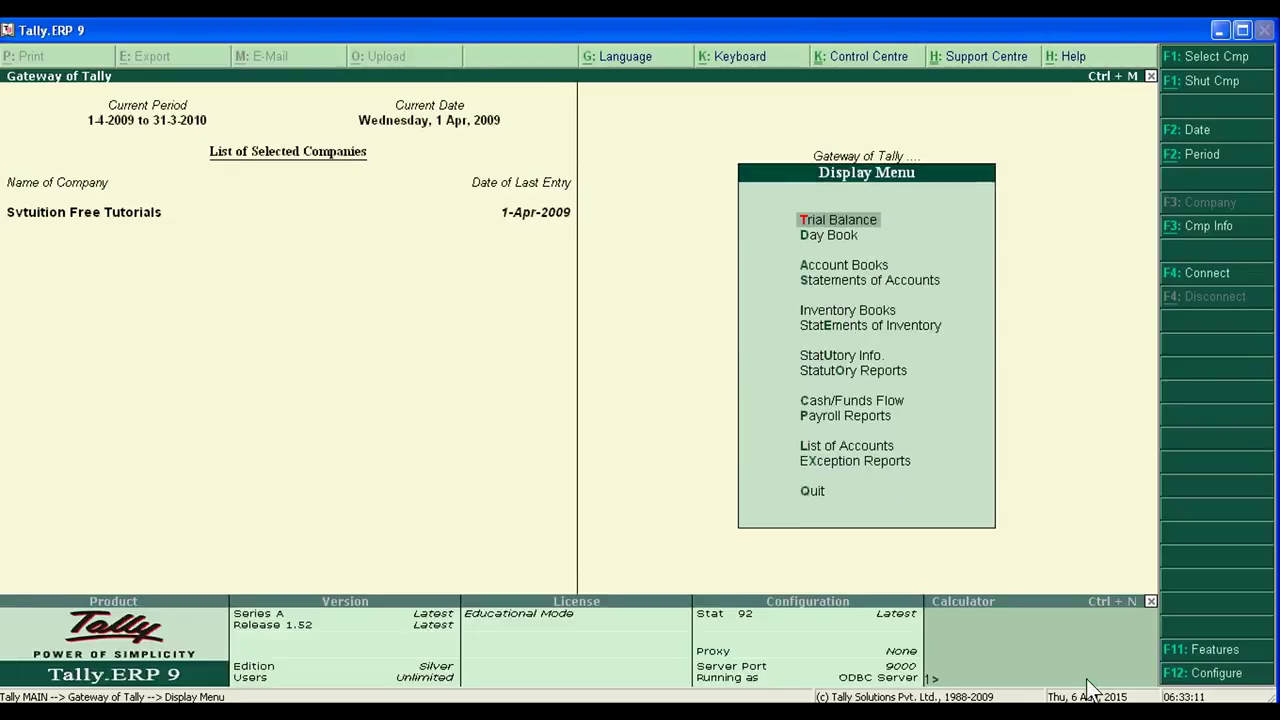
key("Down")
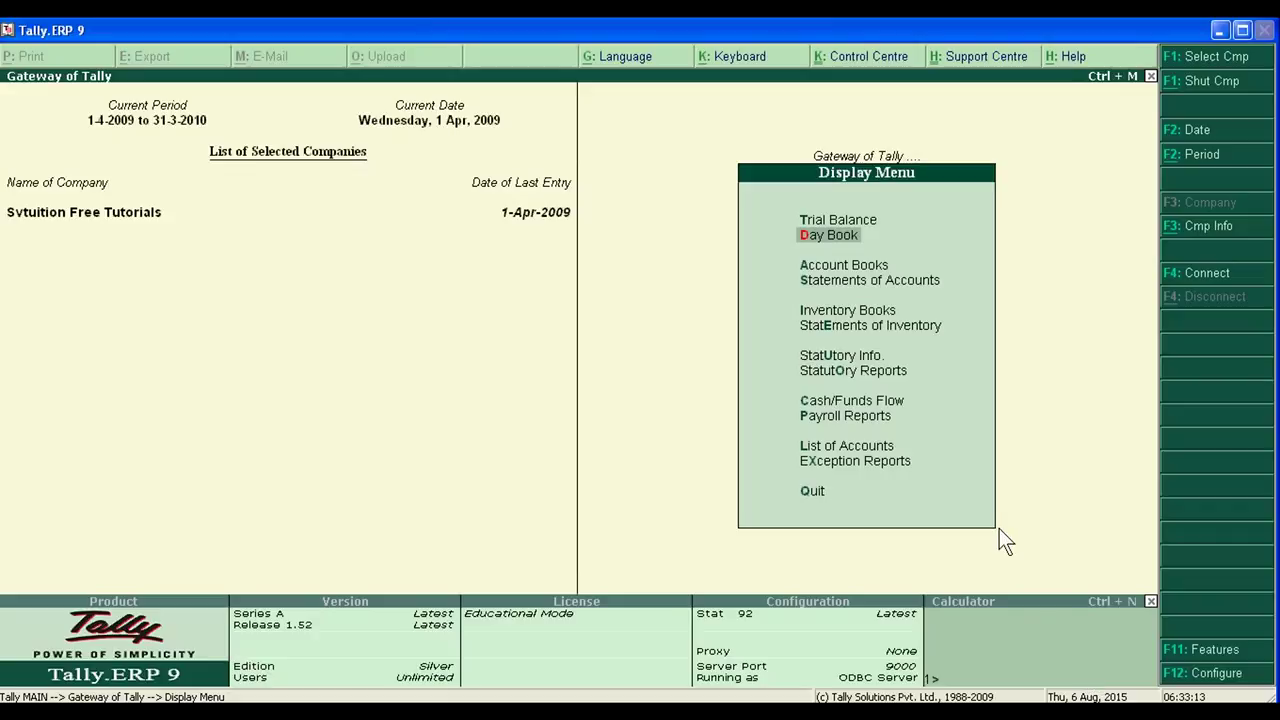
key("Return")
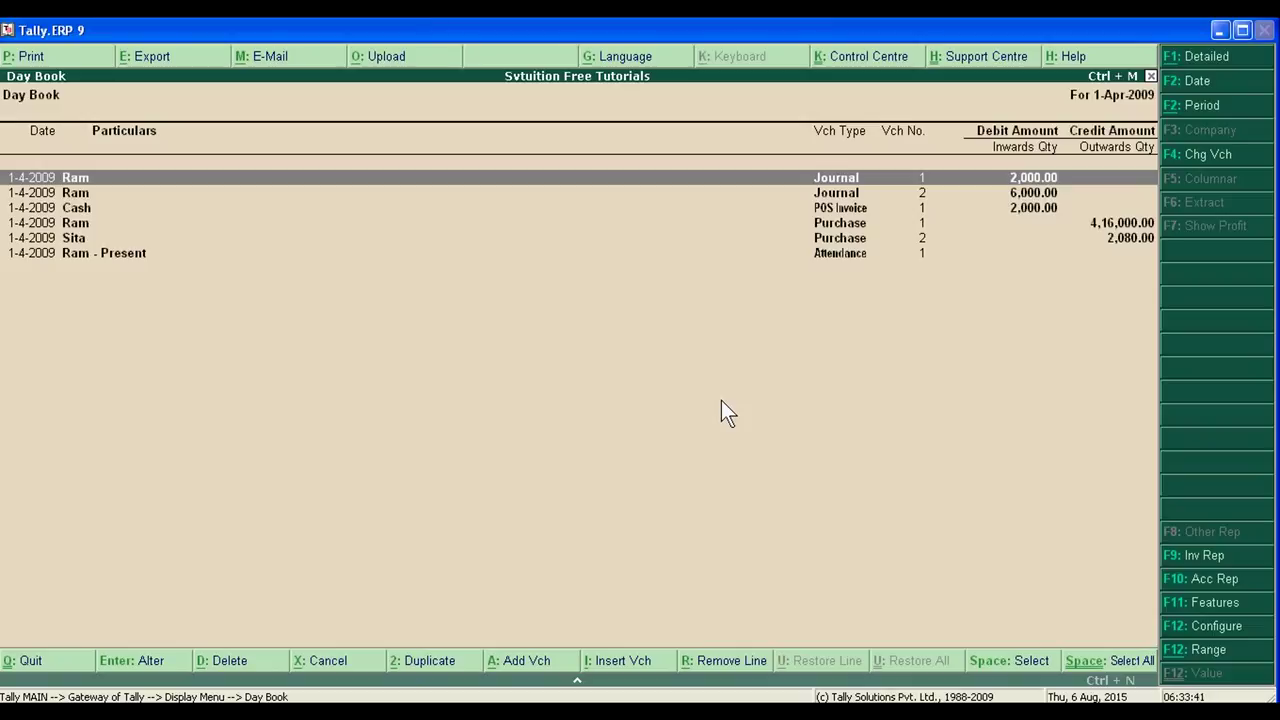
Duplicate purchase voucher no. 2 from the Day Book.
key("Down")
key("Down")
key("Down")
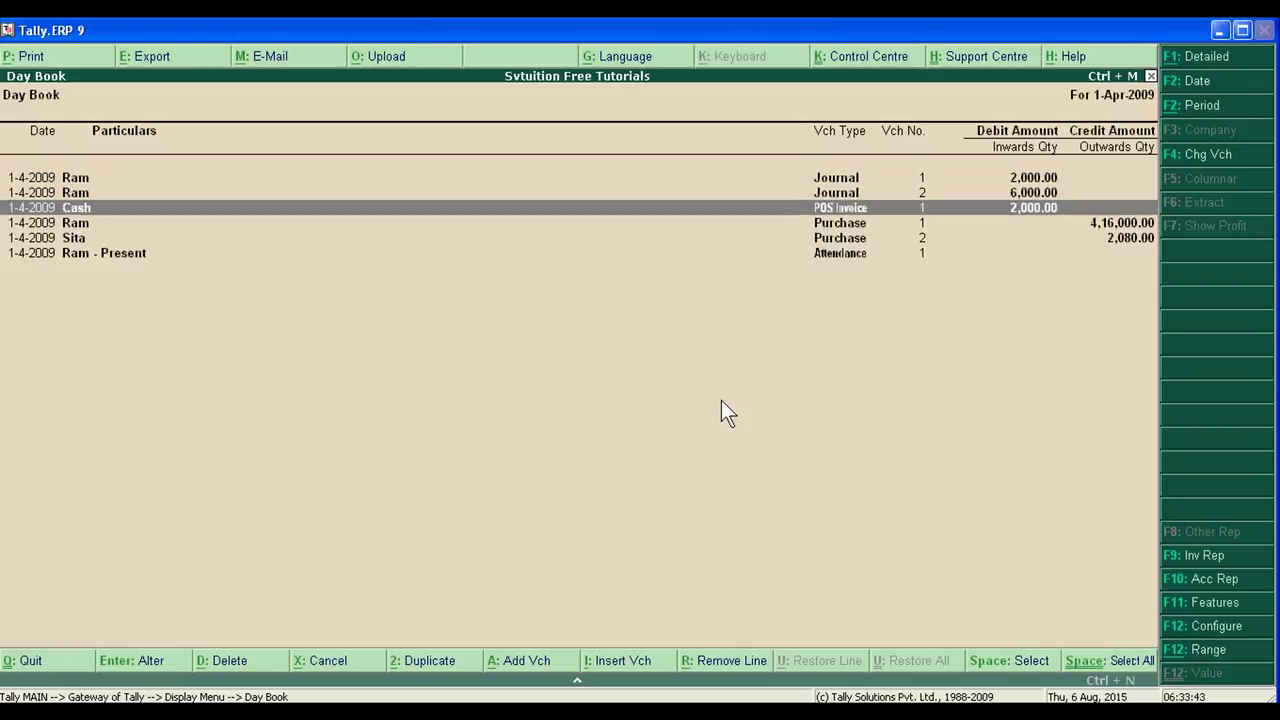
key("Down")
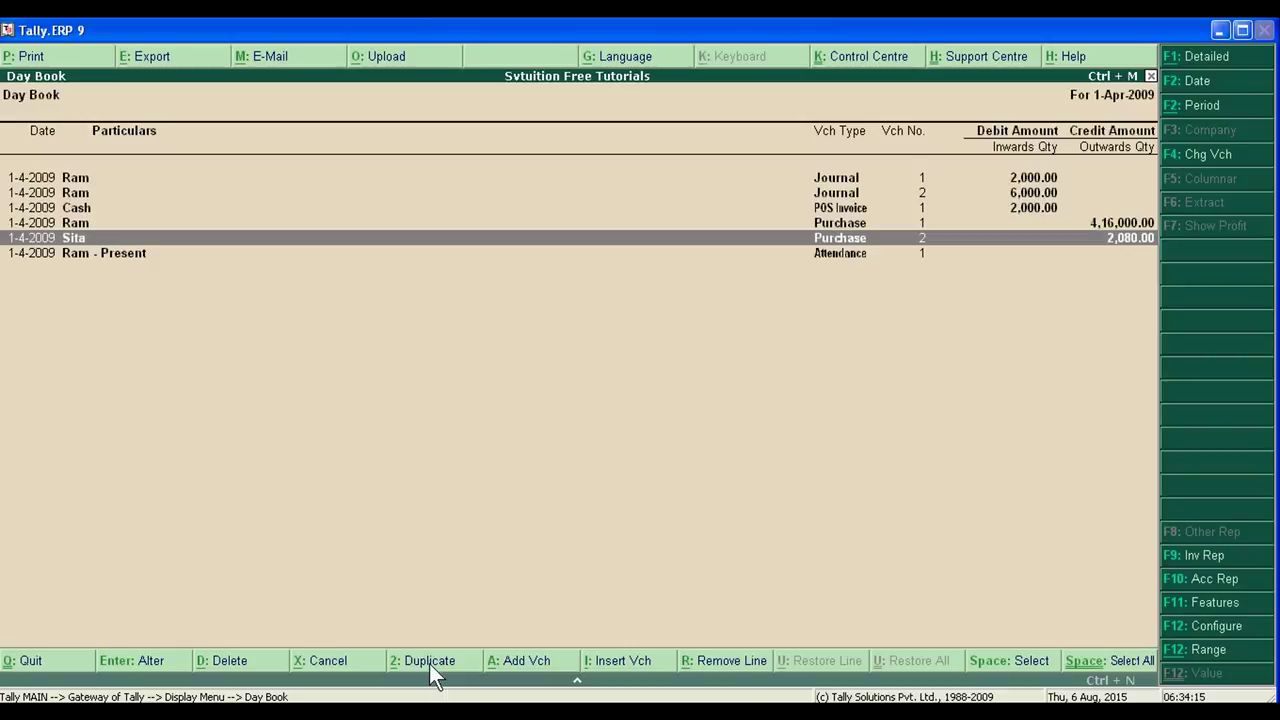
left_click(429, 663)
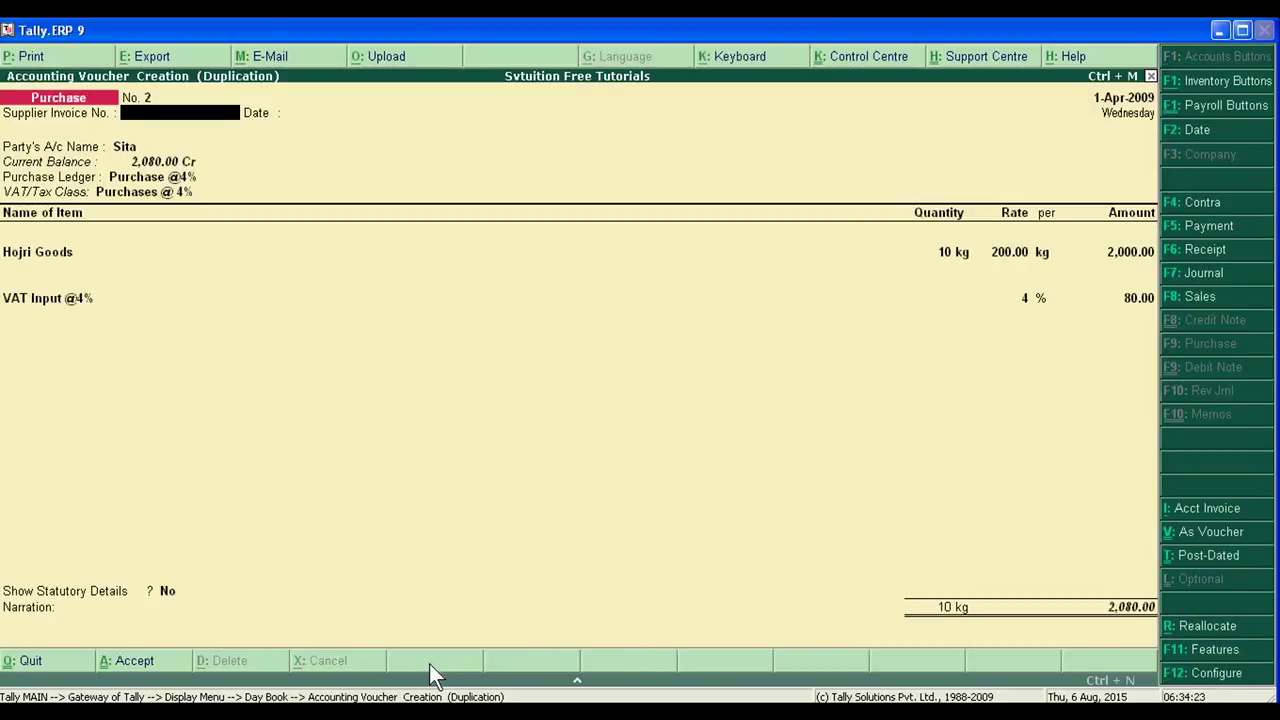
Leave the supplier invoice number and date blank, start a new ledger for the voucher's party and enter the supplier's name without an alias.
key("Return")
key("Return")
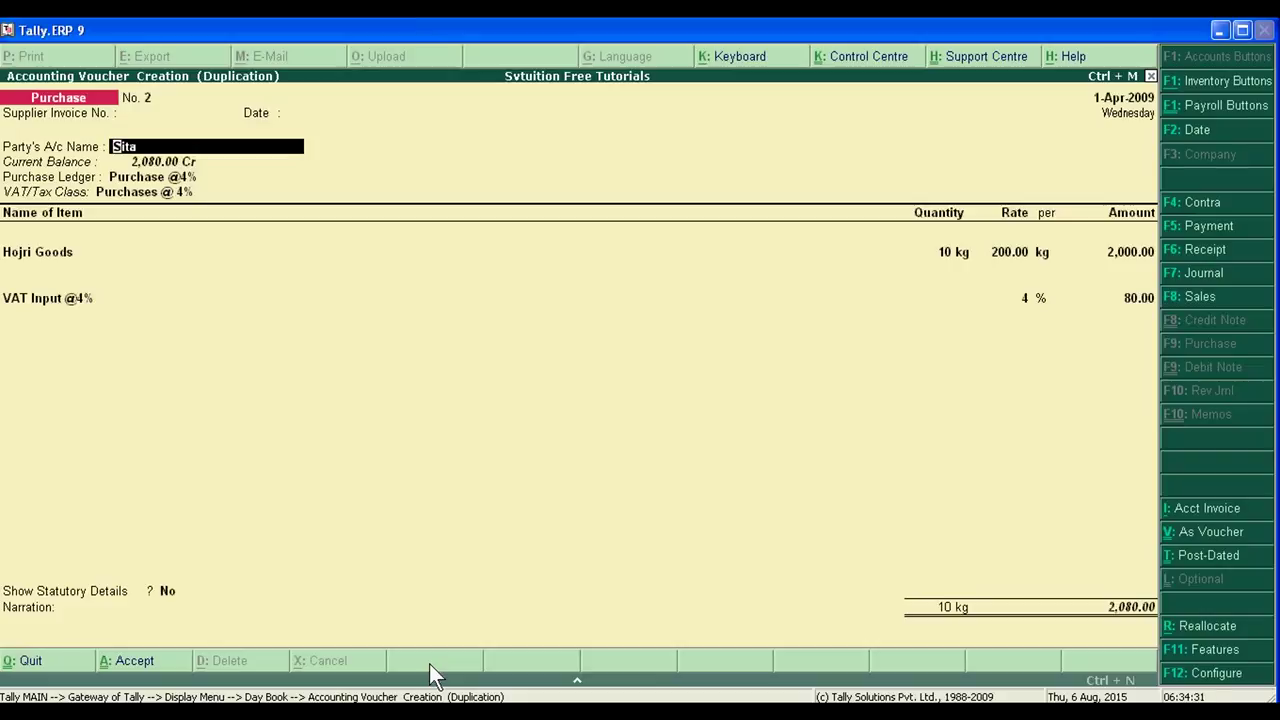
key("alt+c")
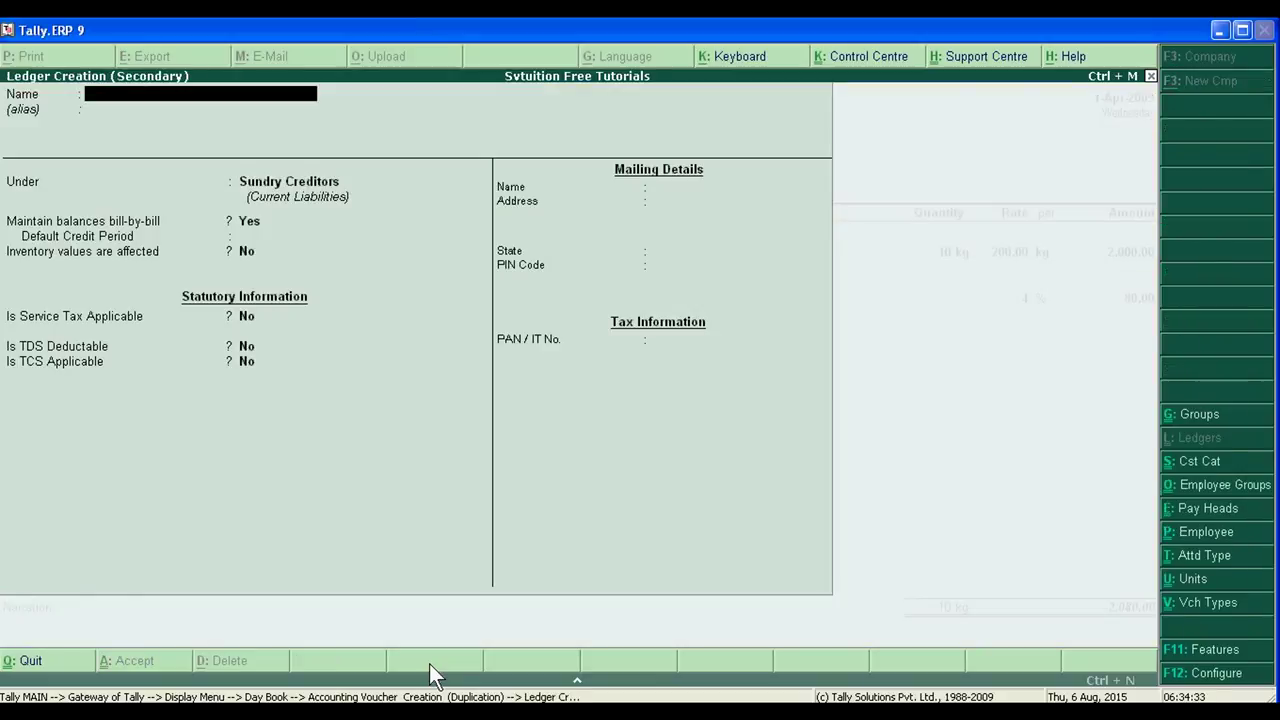
type("Gita")
key("Return")
key("Return")
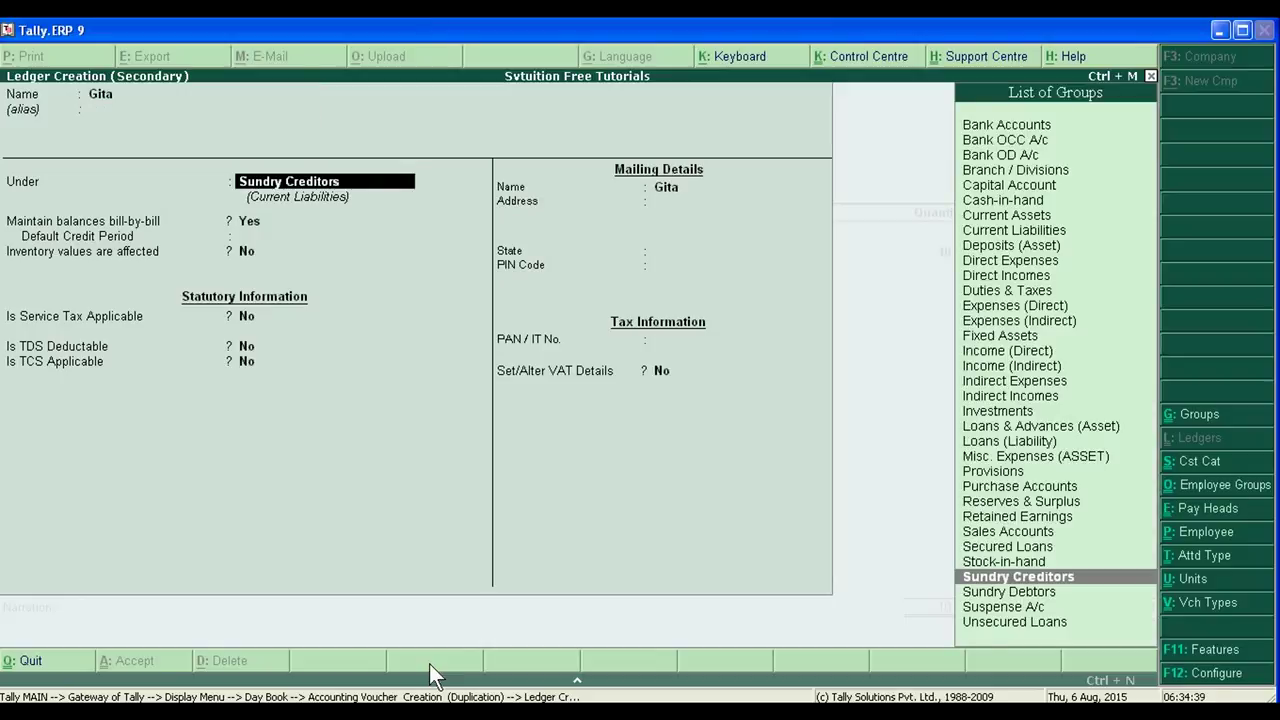
Keep the new ledger under Sundry Creditors with bill-by-bill balances, set its state to Not Applicable, and save it with the other defaults.
key("Return")
key("Return")
key("Return")
key("Return")
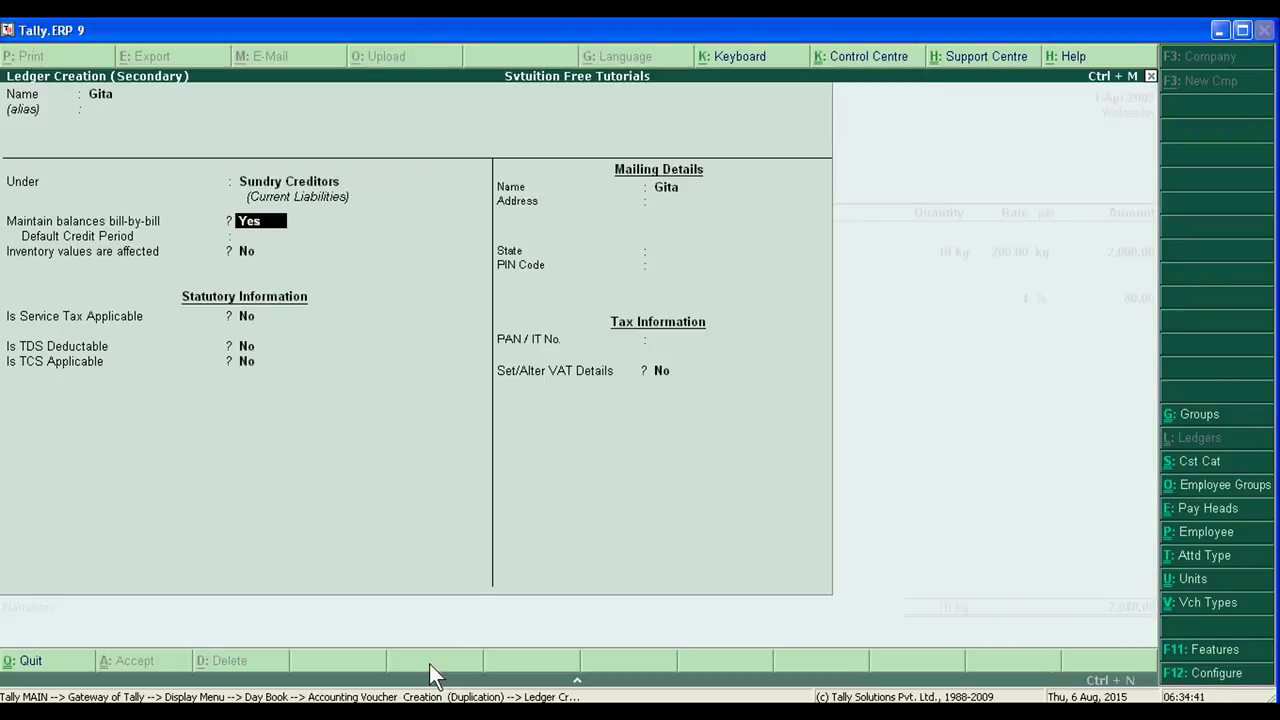
key("Return")
key("Return")
key("Return")
key("Return")
key("Return")
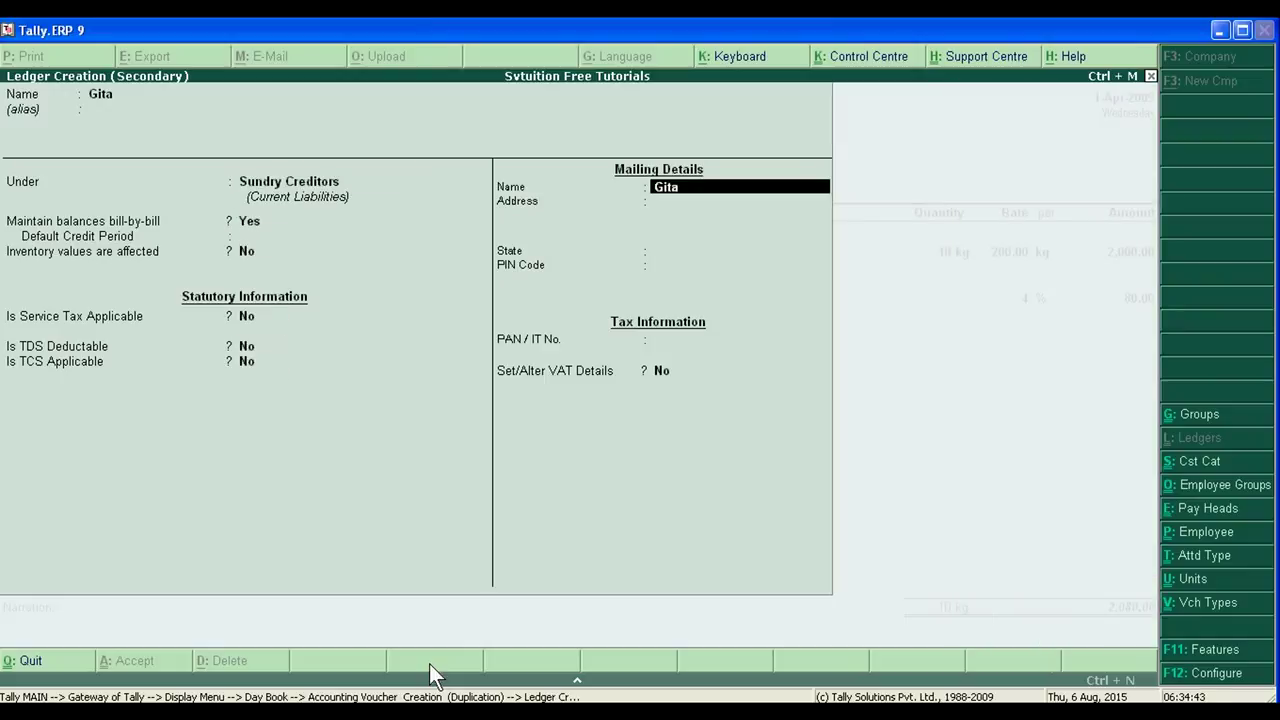
key("Return")
key("Return")
key("Return")
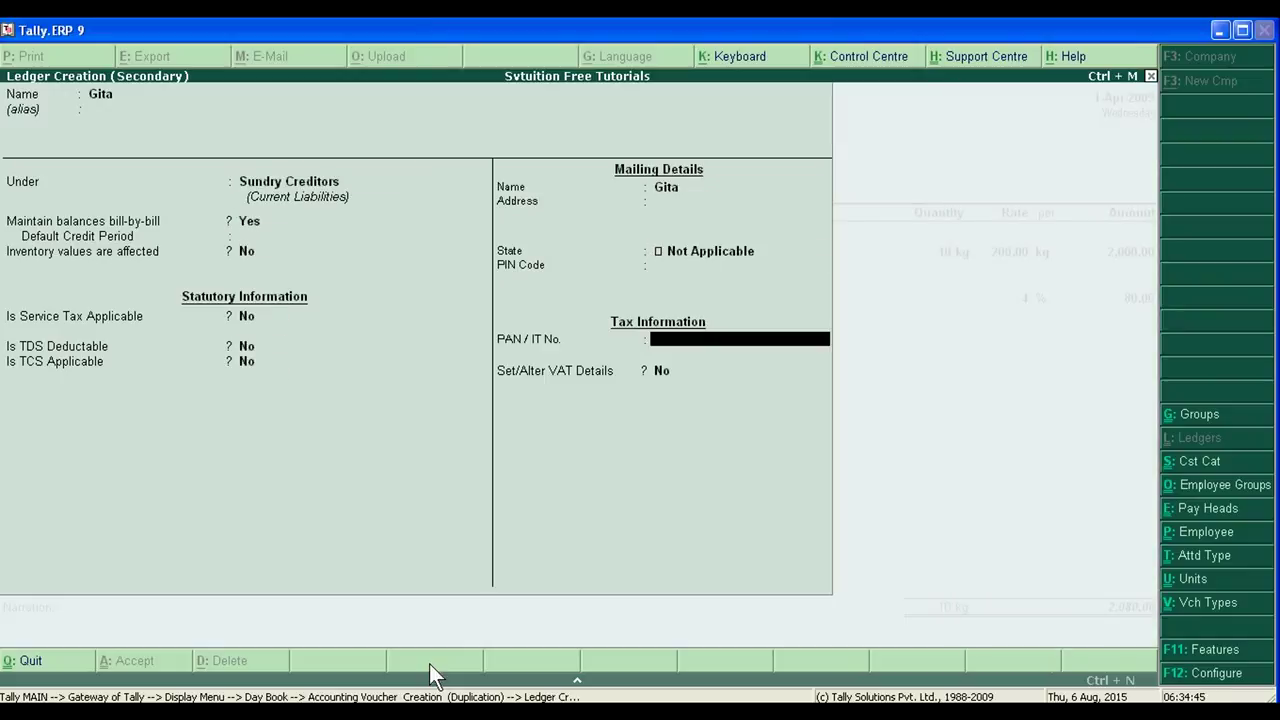
key("Return")
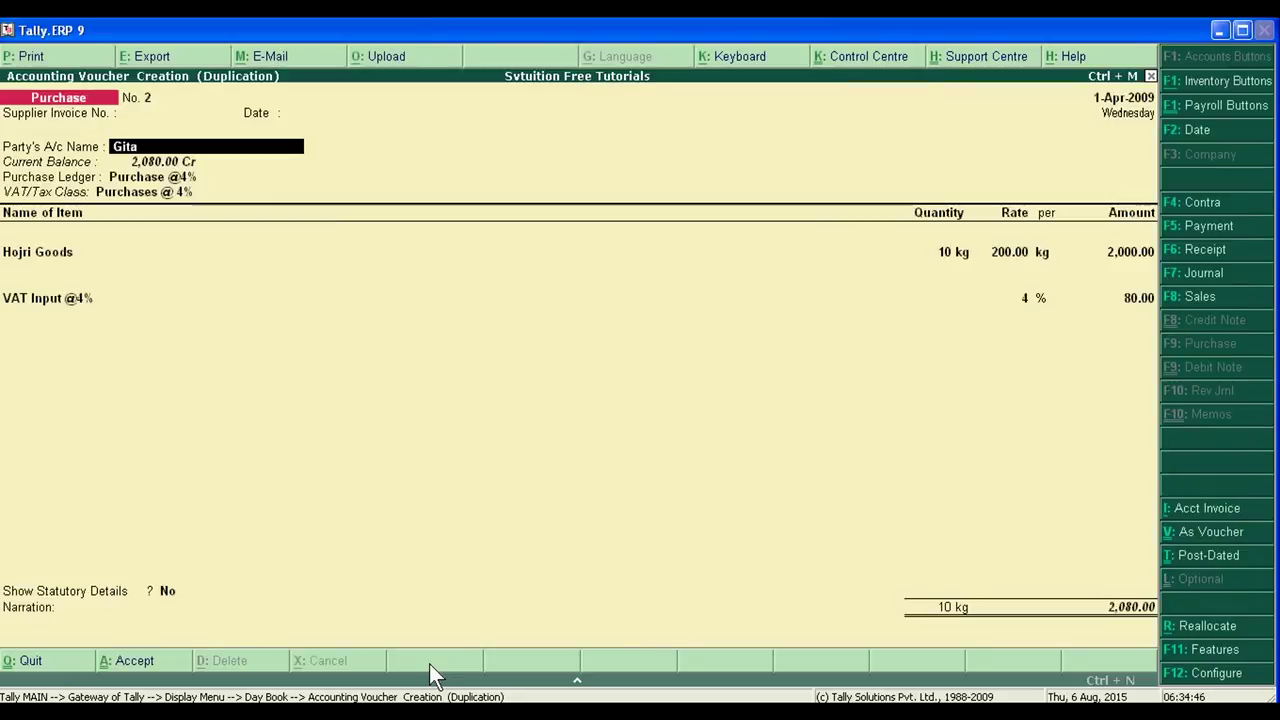
Confirm the new supplier with blank receipt and address details, keeping the Purchase @4% ledger and the Hojri Goods item.
key("Return")
key("Return")
key("Return")
key("Return")
key("Return")
key("Return")
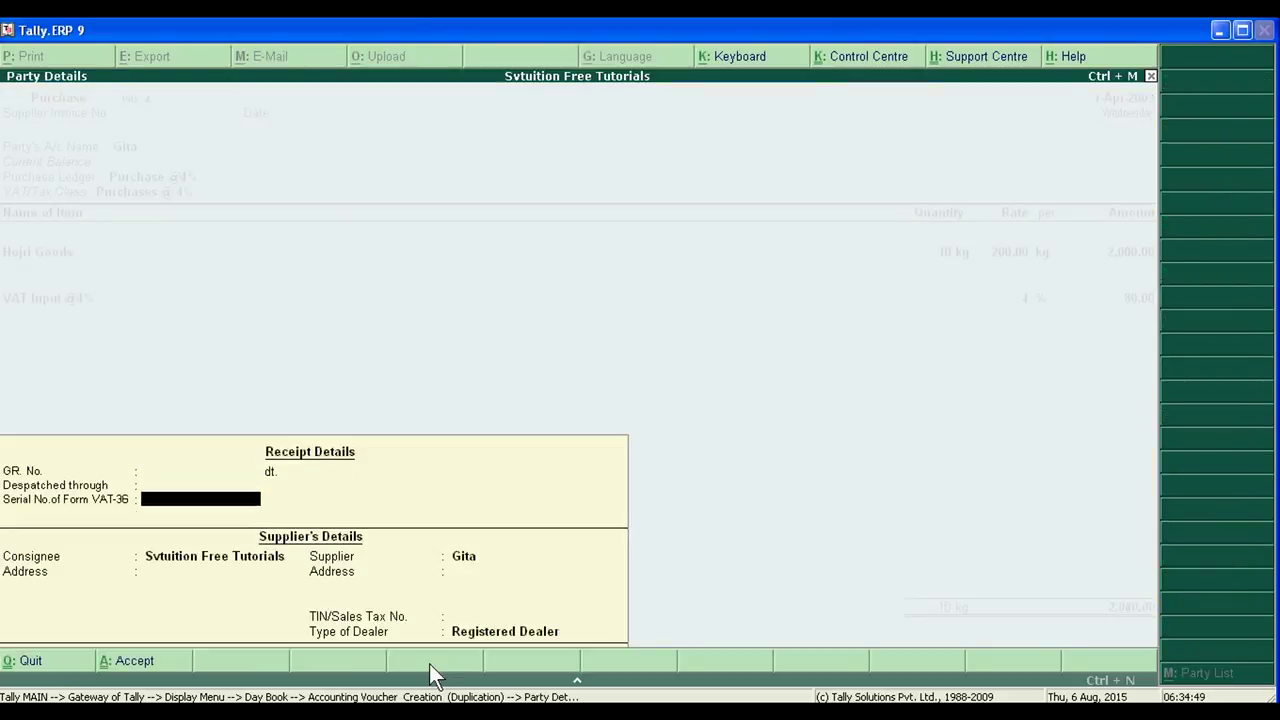
key("Return")
key("Return")
key("Return")
key("Return")
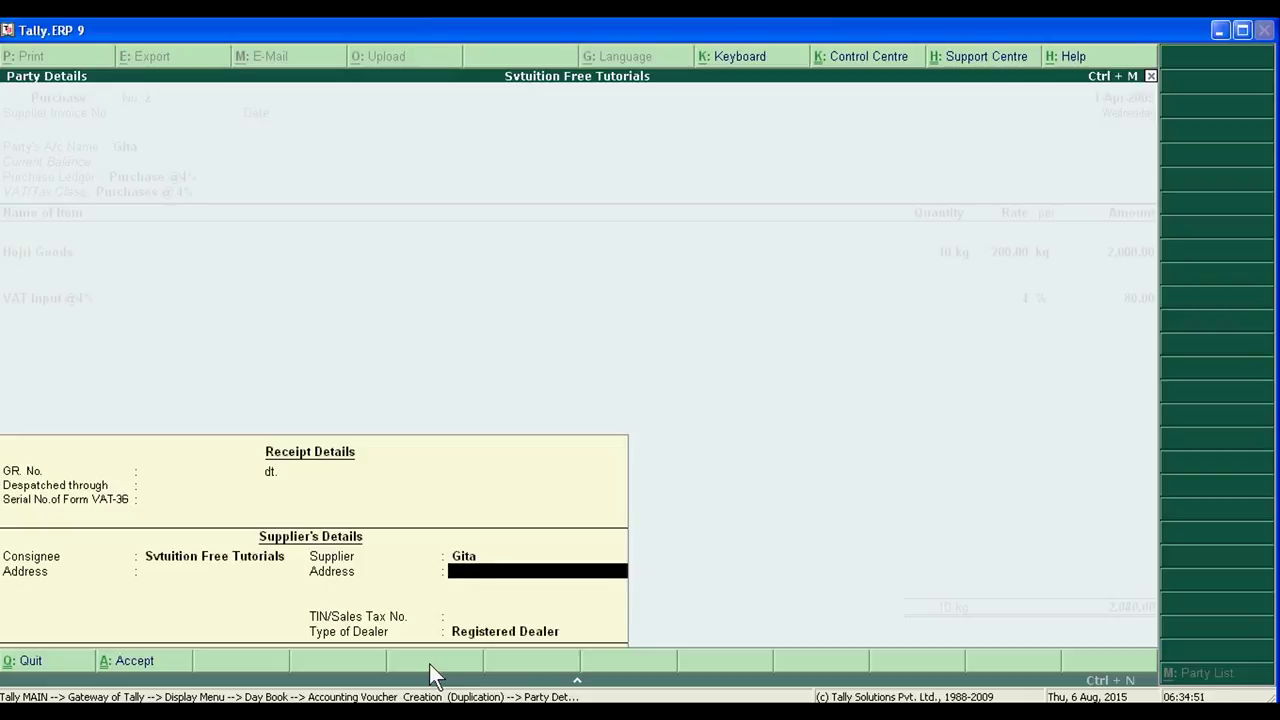
key("Return")
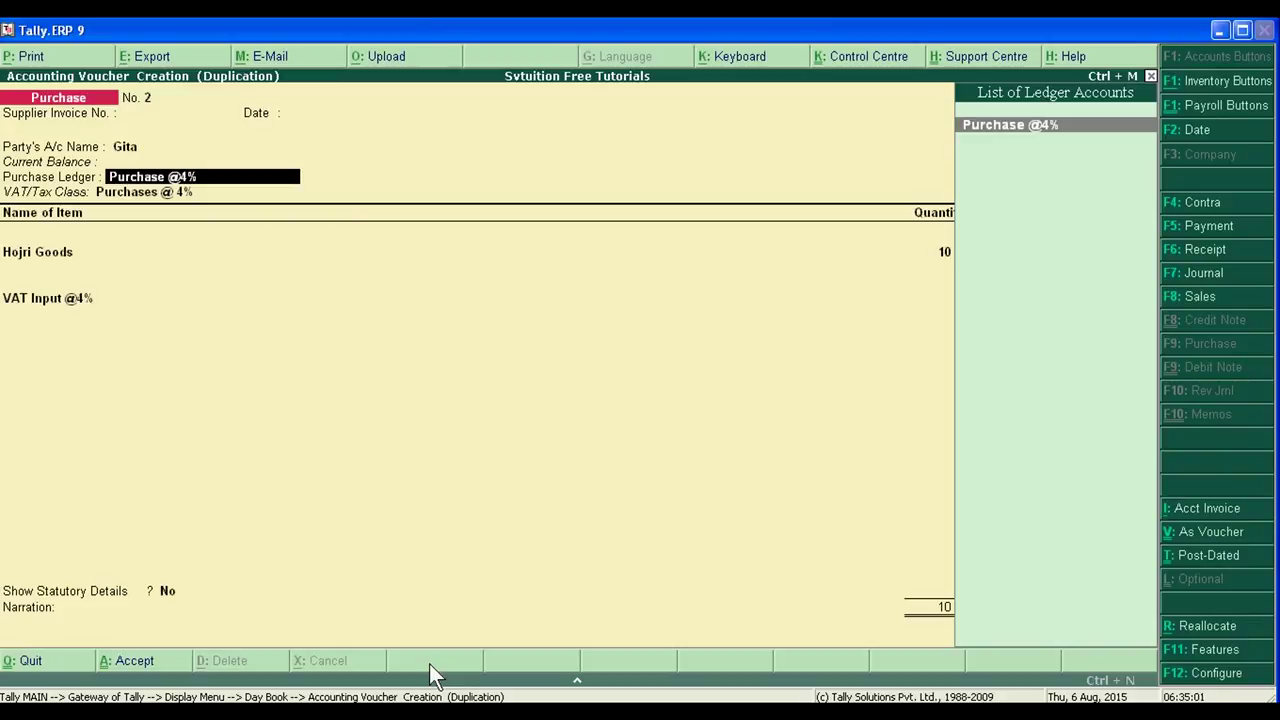
key("Return")
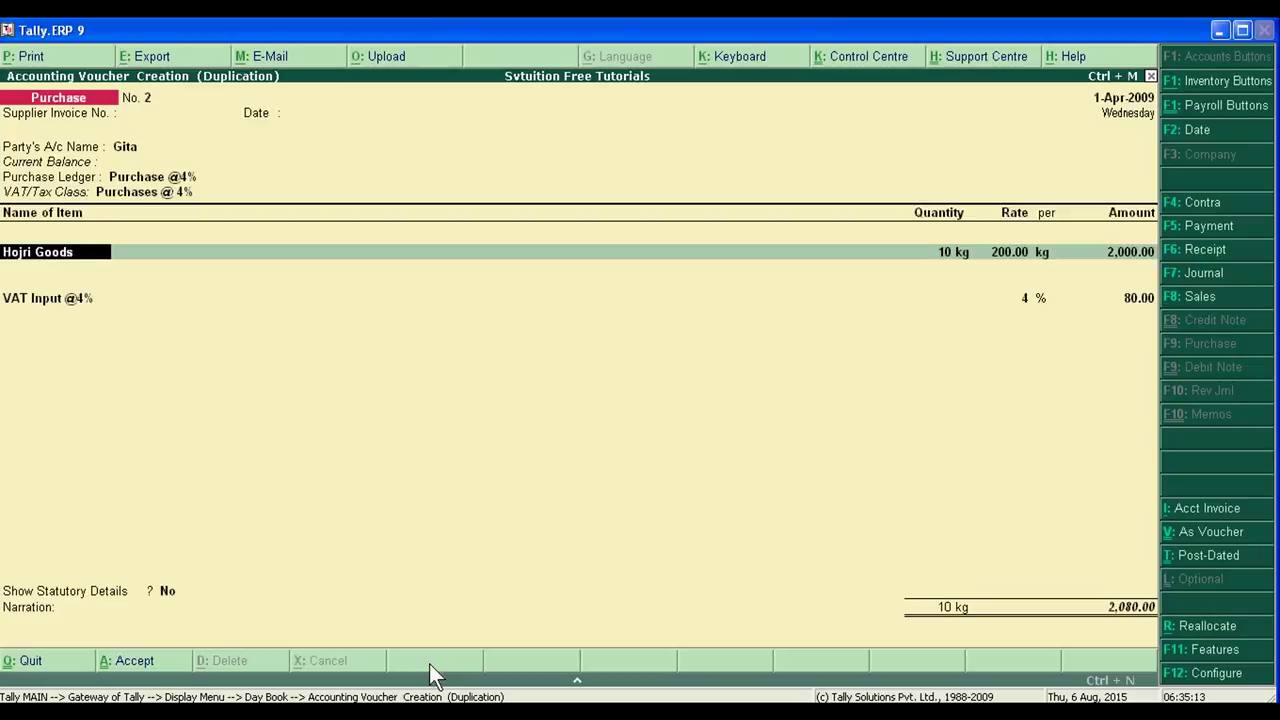
key("Return")
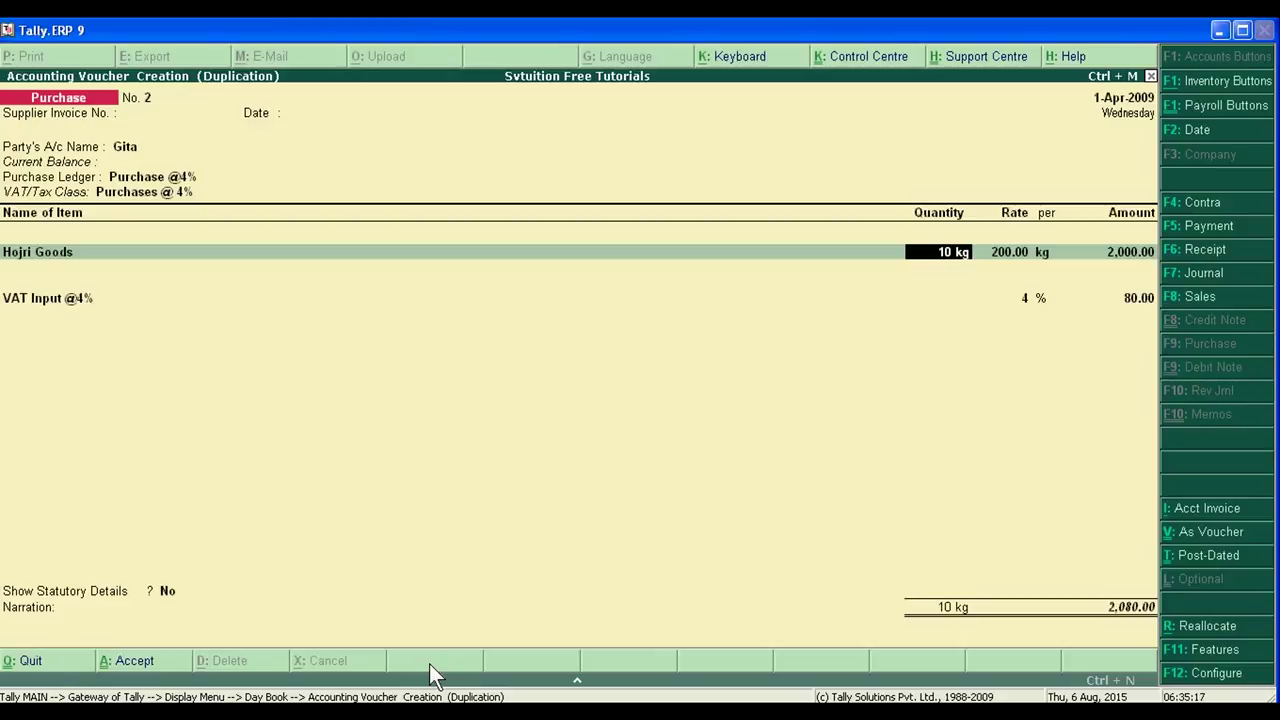
type("3000")
key("Return")
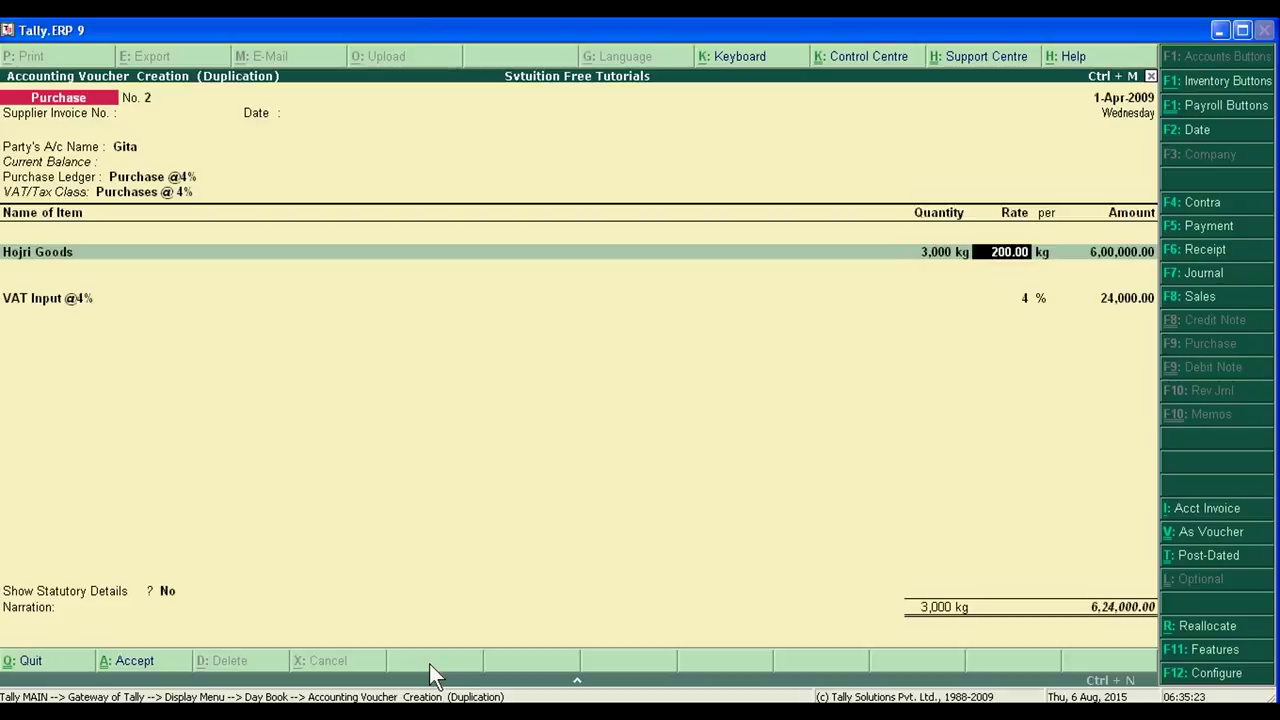
type("25")
key("BackSpace")
key("BackSpace")
key("BackSpace")
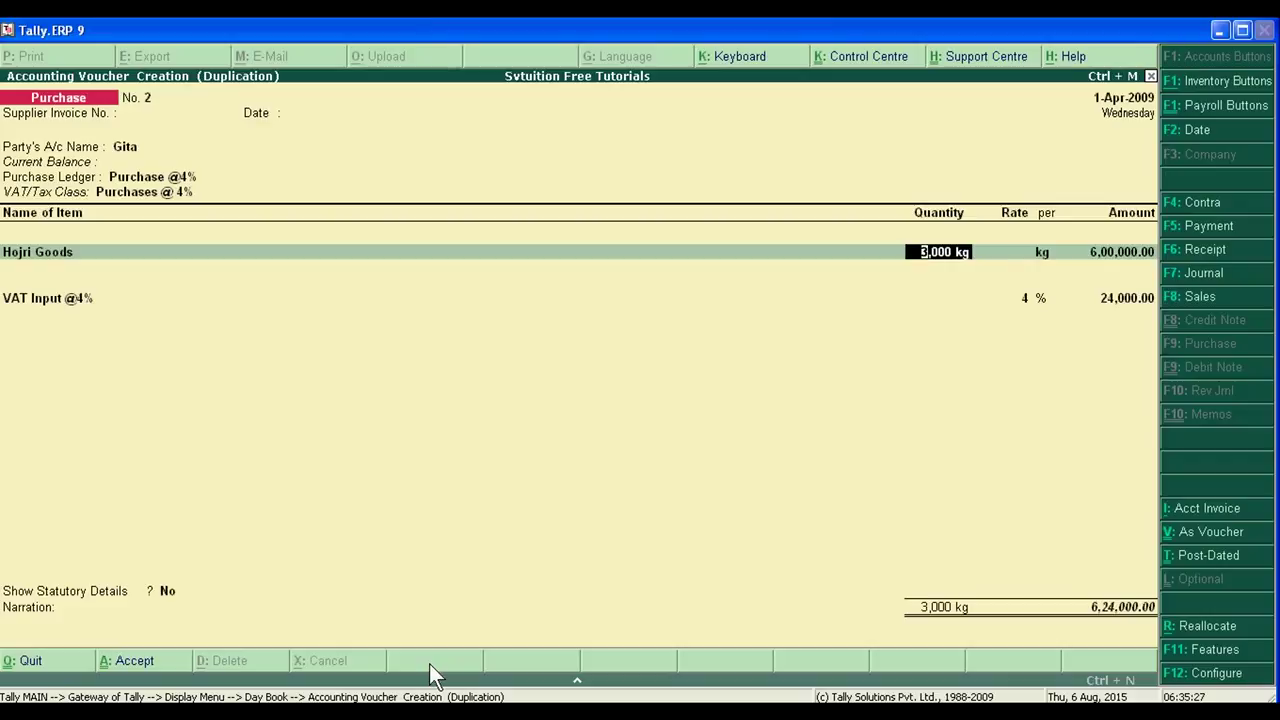
Set the Hojri Goods quantity to 30 kg and its rate to 250.00 per kg.
type("30")
key("Return")
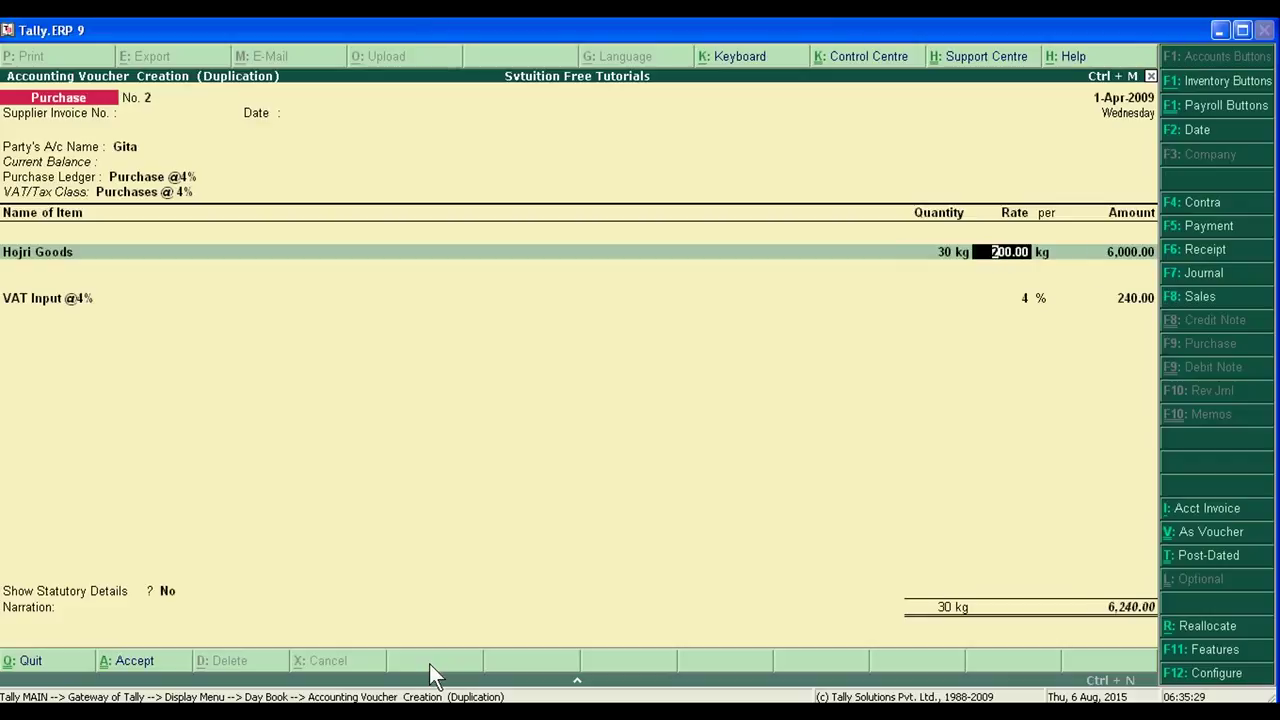
type("250")
key("Return")
key("Return")
key("Return")
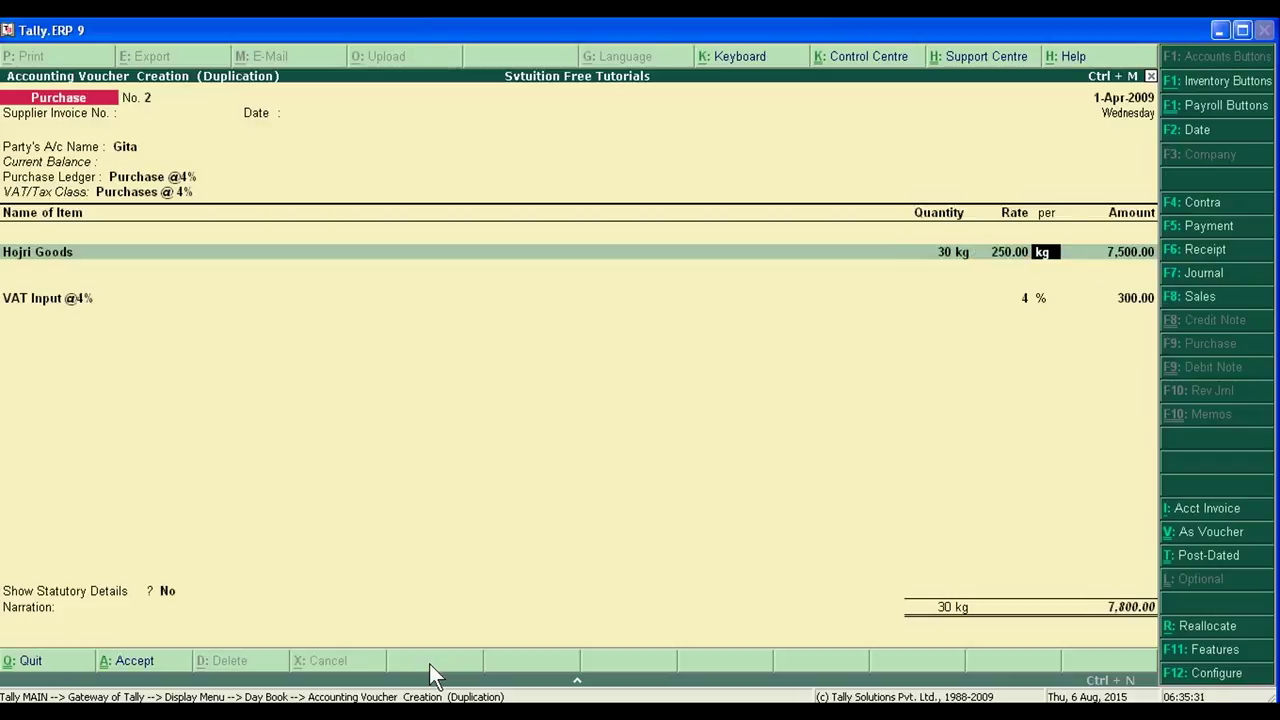
key("Return")
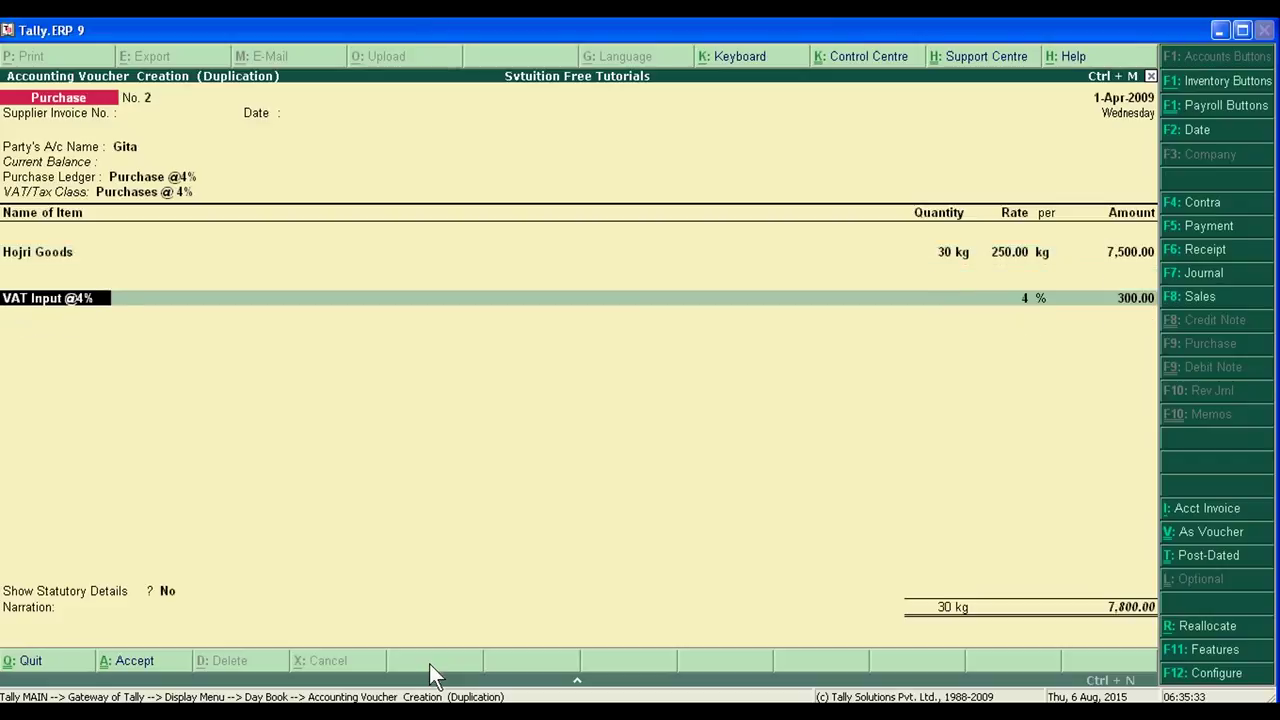
Keep the VAT Input @4% line and Show Statutory Details at No, leave the narration blank, and save the duplicated purchase voucher.
key("Return")
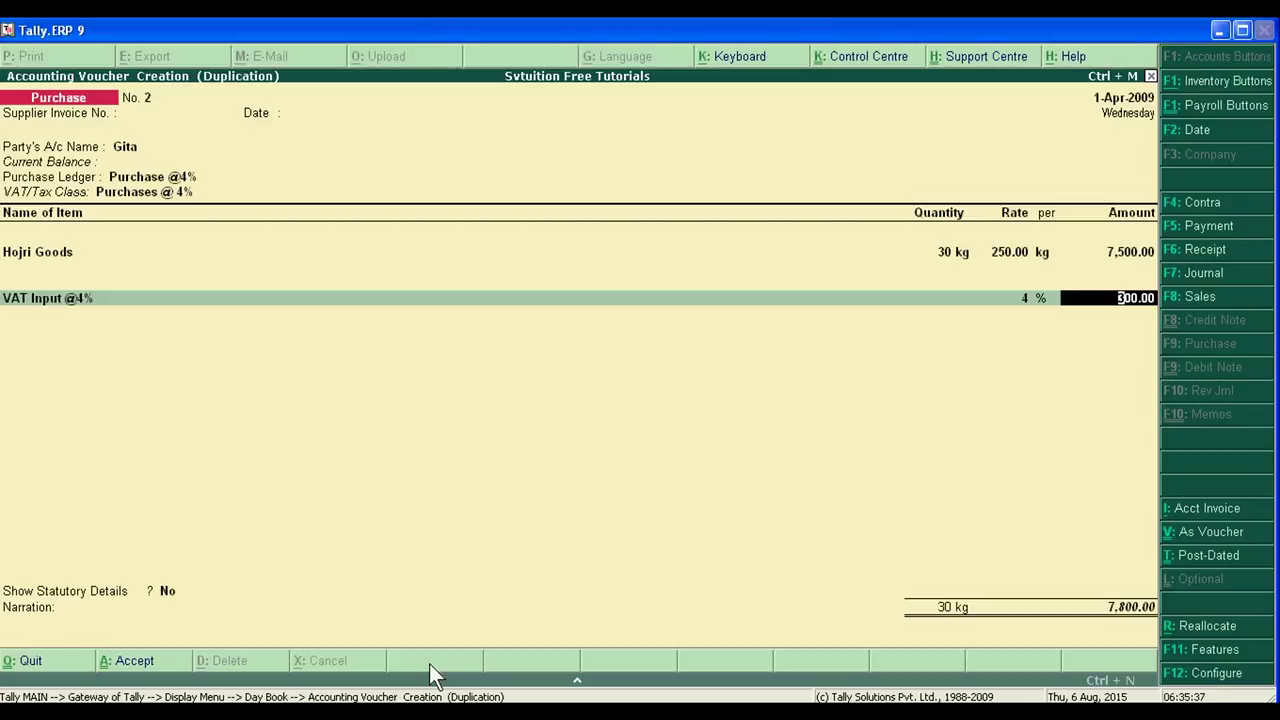
key("Return")
key("Return")
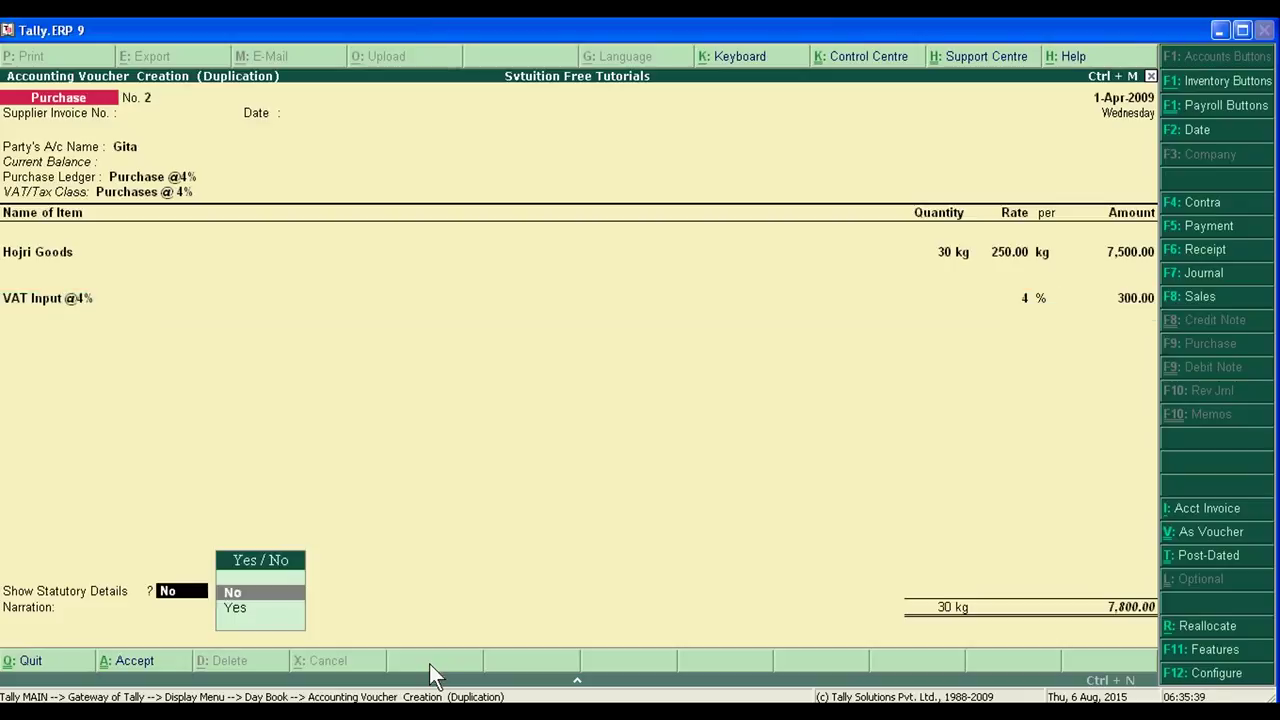
key("Return")
key("Return")
key("Return")
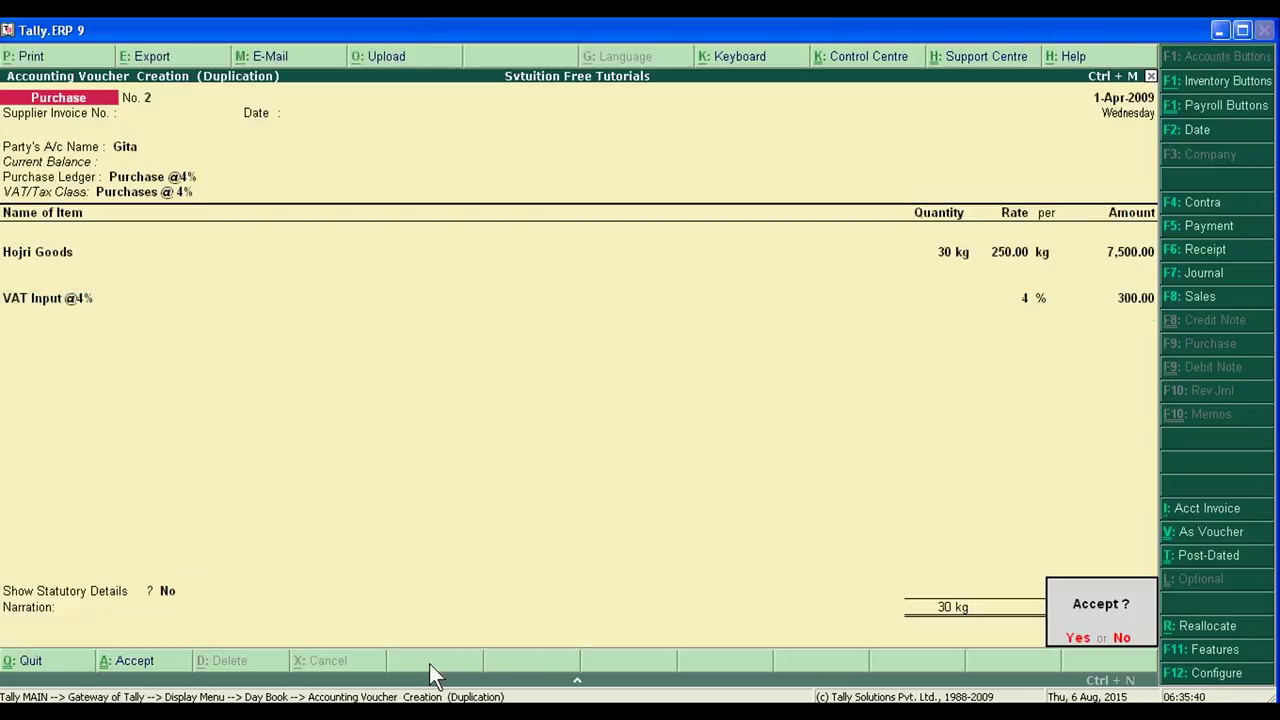
key("Return")
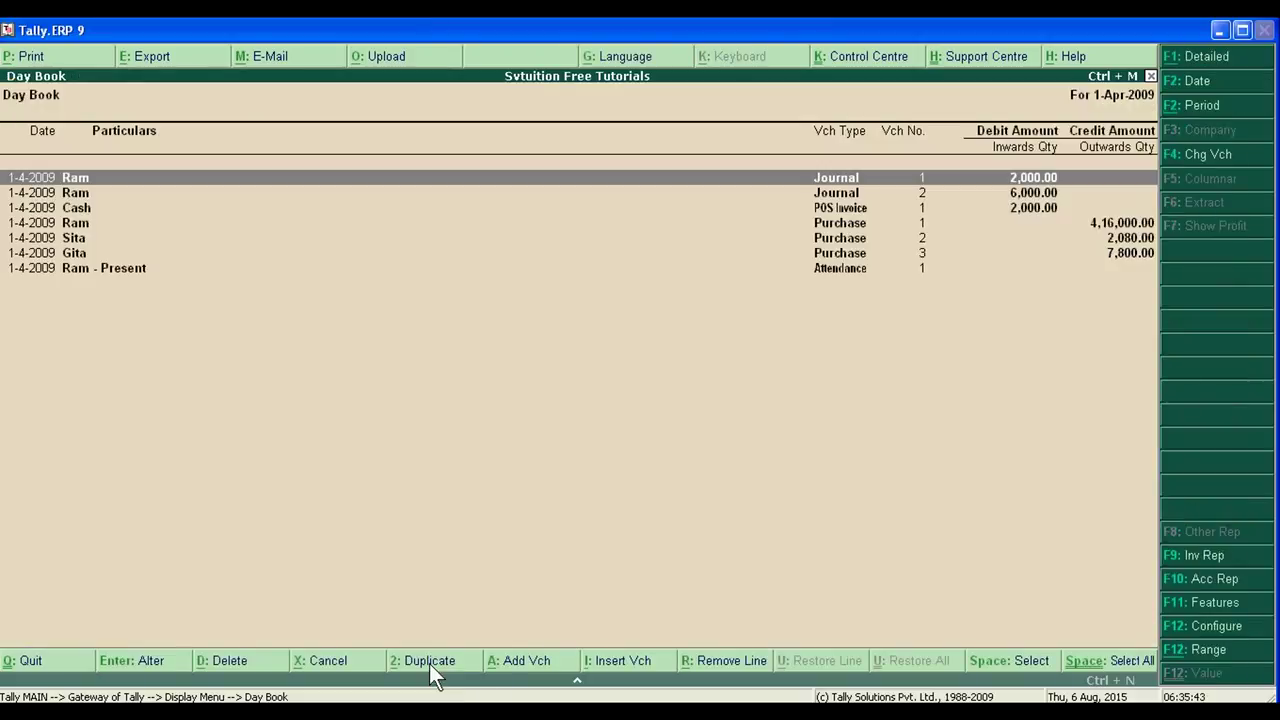
Highlight the new supplier's purchase entry in the Day Book to check the duplicated voucher.
key("Down")
key("Down")
key("Down")
key("Down")
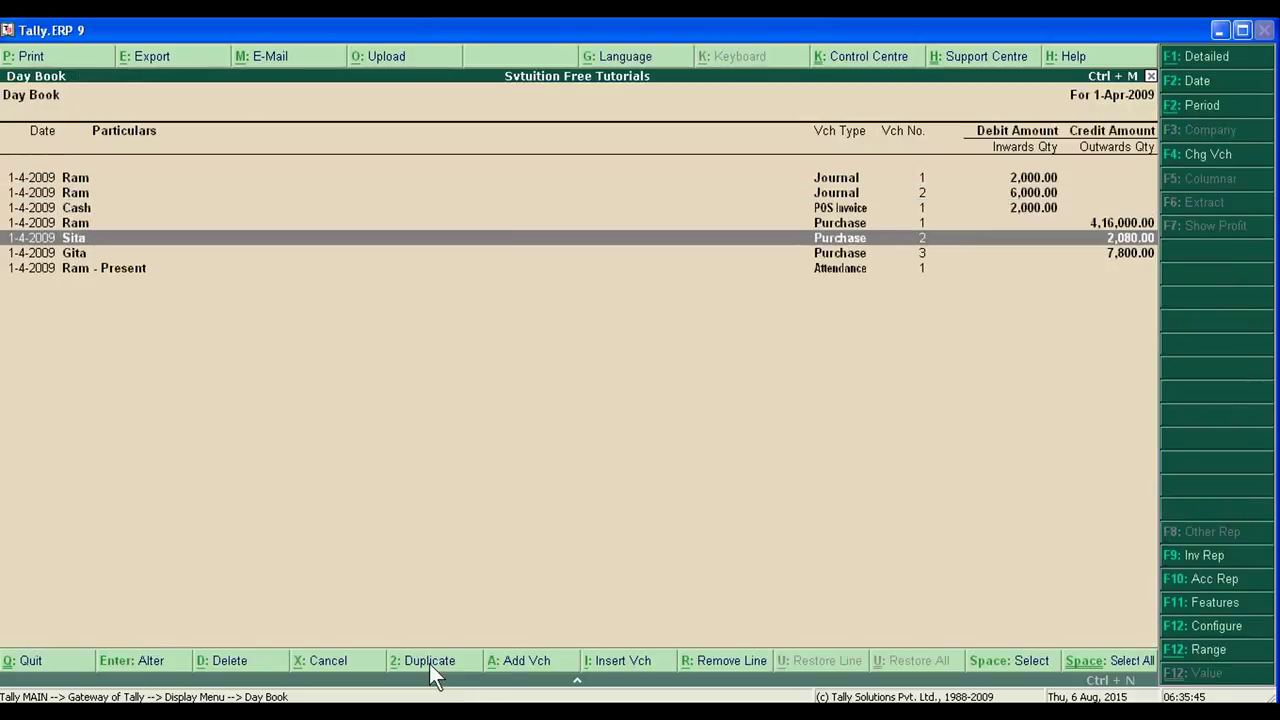
key("Down")
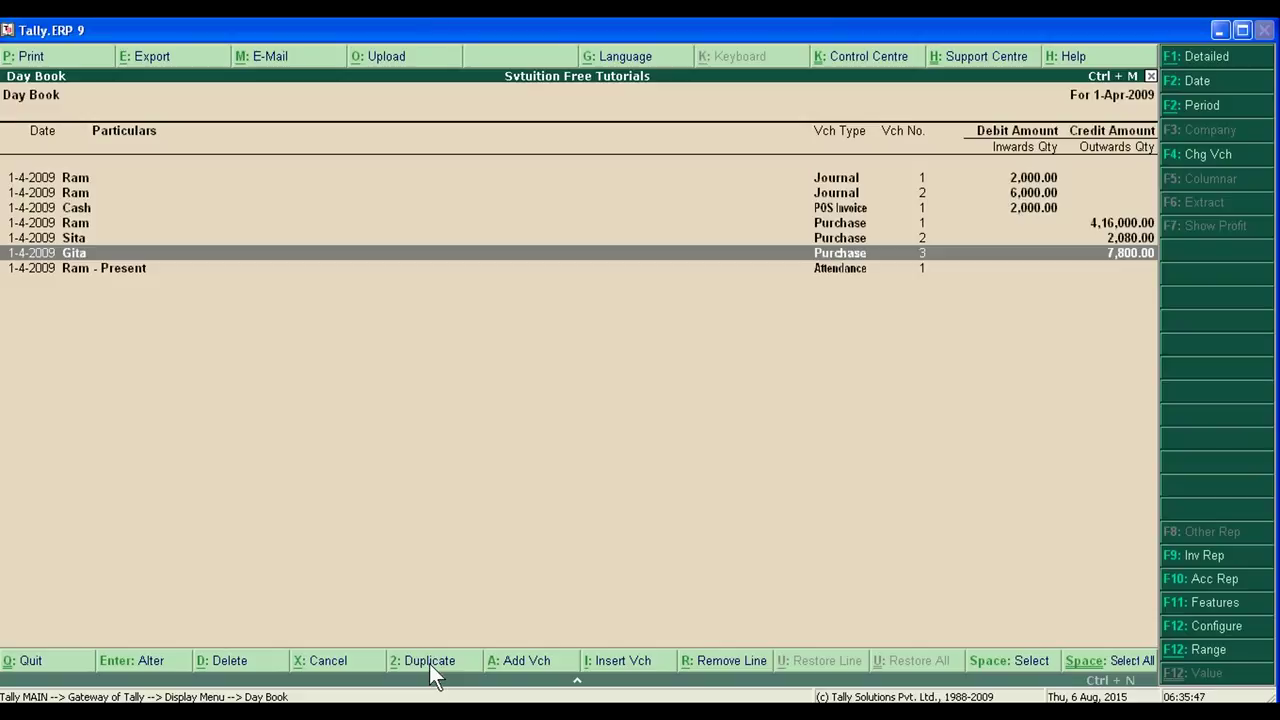